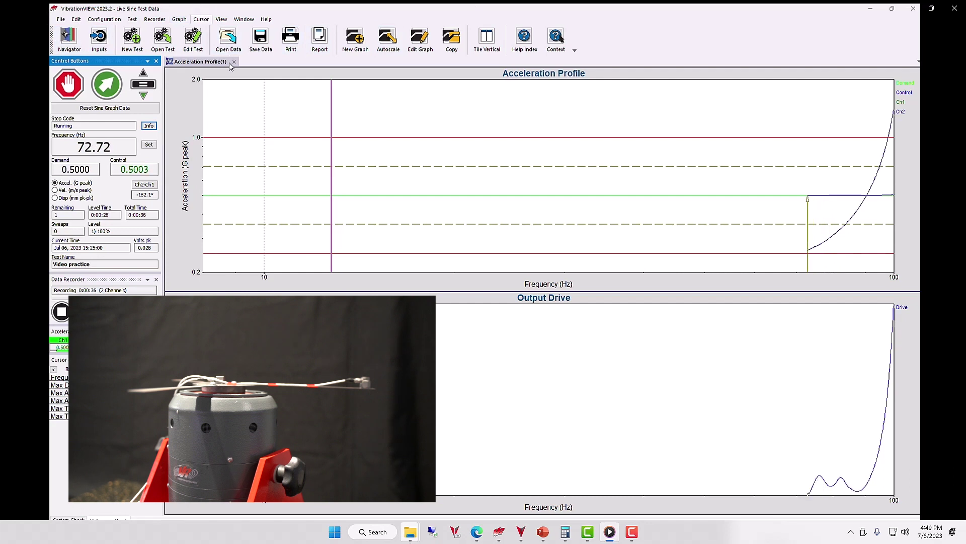
Dismiss the vertical cursor line on the Acceleration Profile graph while the sweep nears 71 Hz.
click(325, 75)
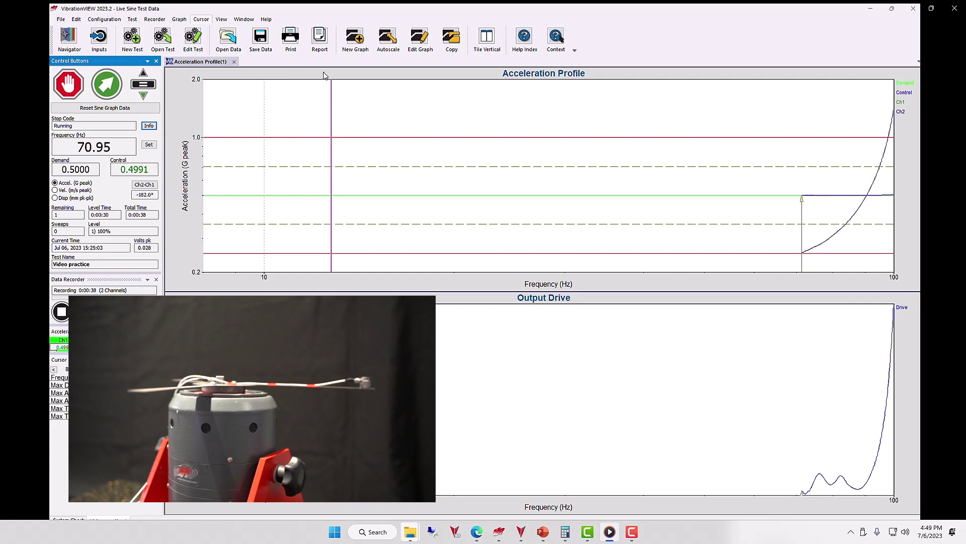